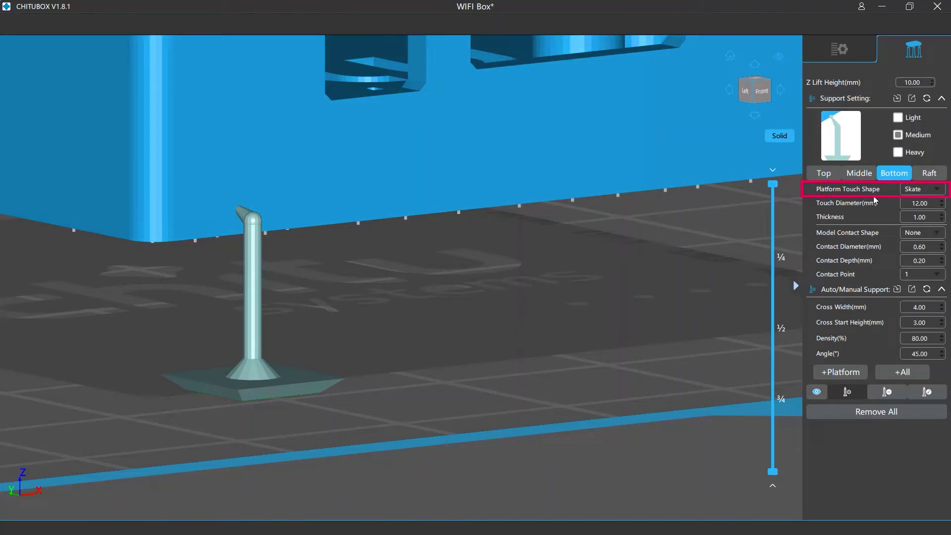
Step: Add three supports along the model's edge with Cone, Cube and Cylinder platform touch shapes
left_click(941, 190)
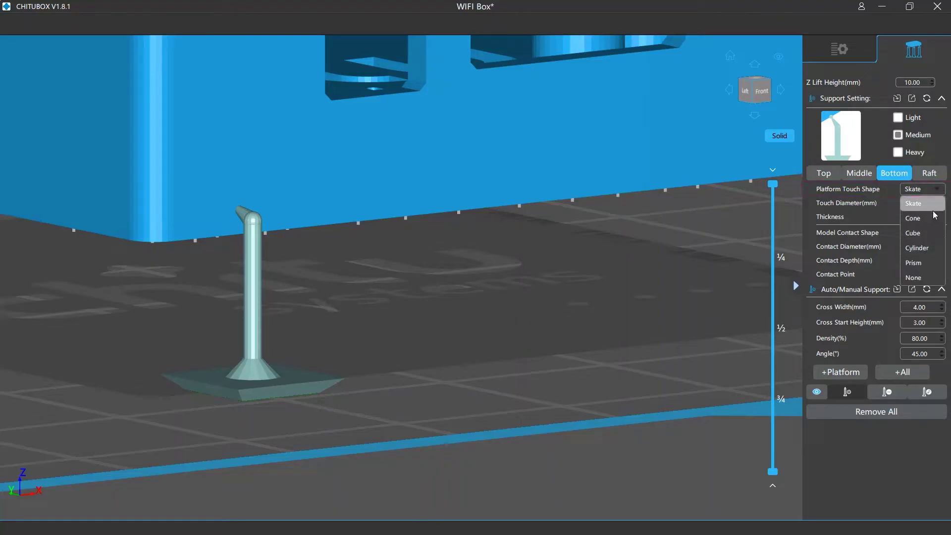
left_click(934, 217)
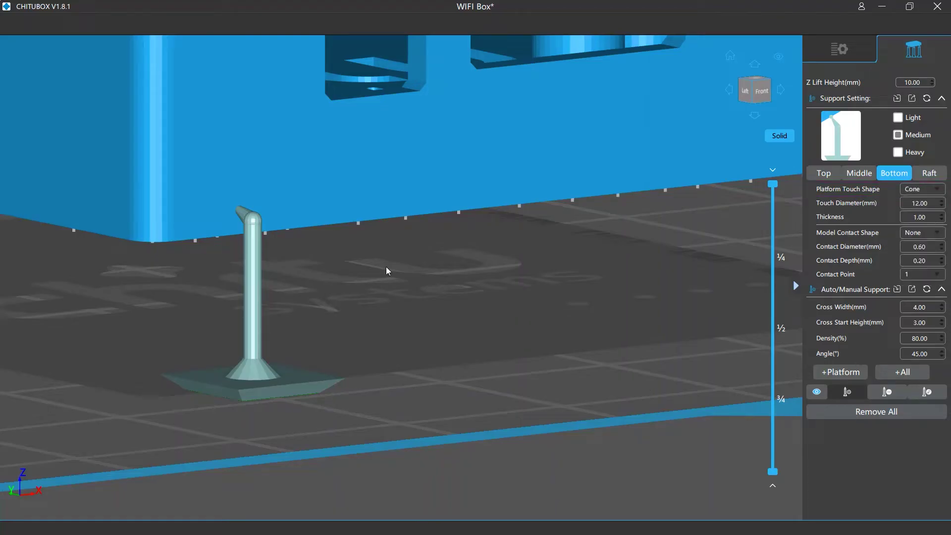
left_click(323, 206)
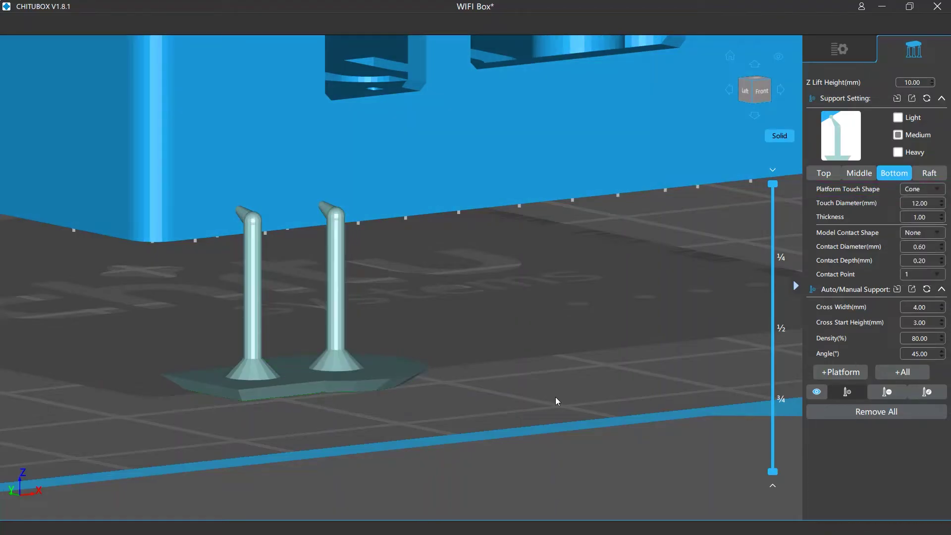
left_click(942, 190)
left_click(922, 232)
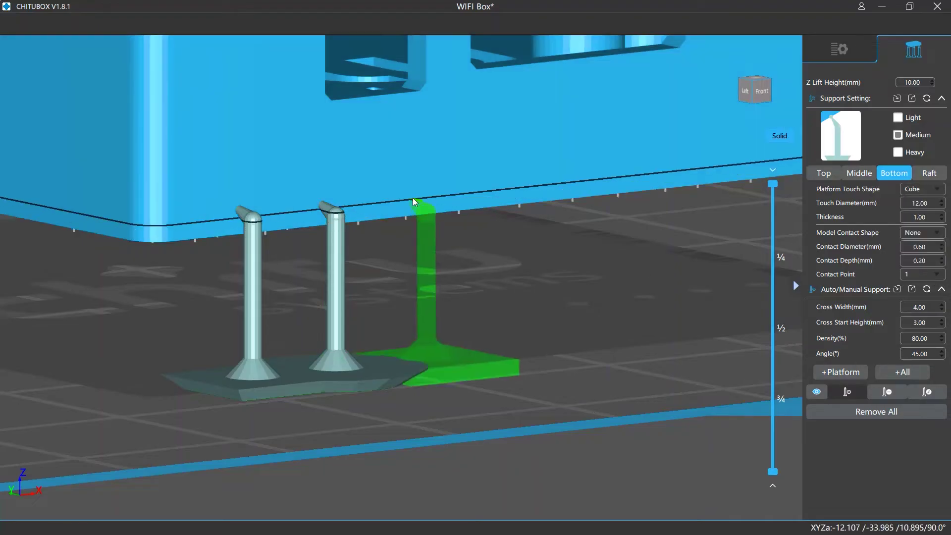
left_click(418, 214)
left_click(936, 189)
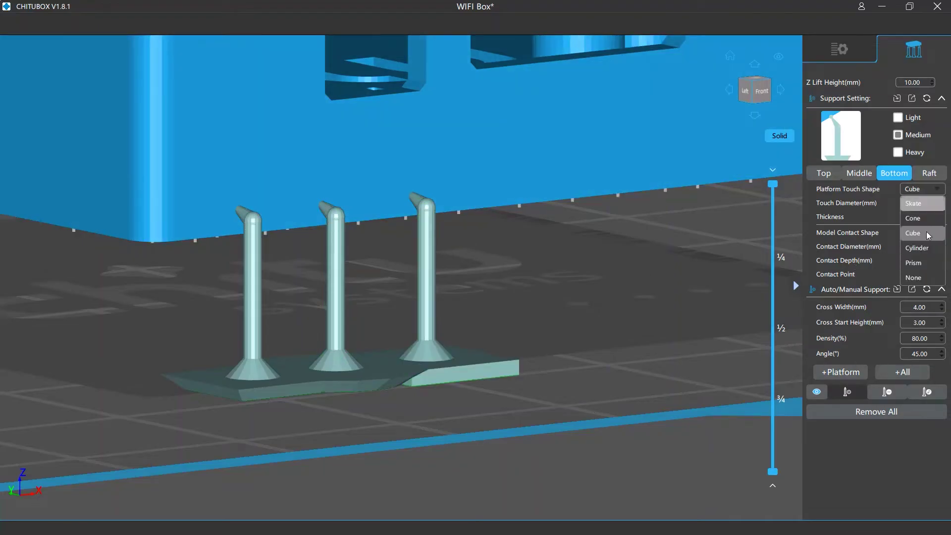
left_click(922, 246)
left_click(500, 188)
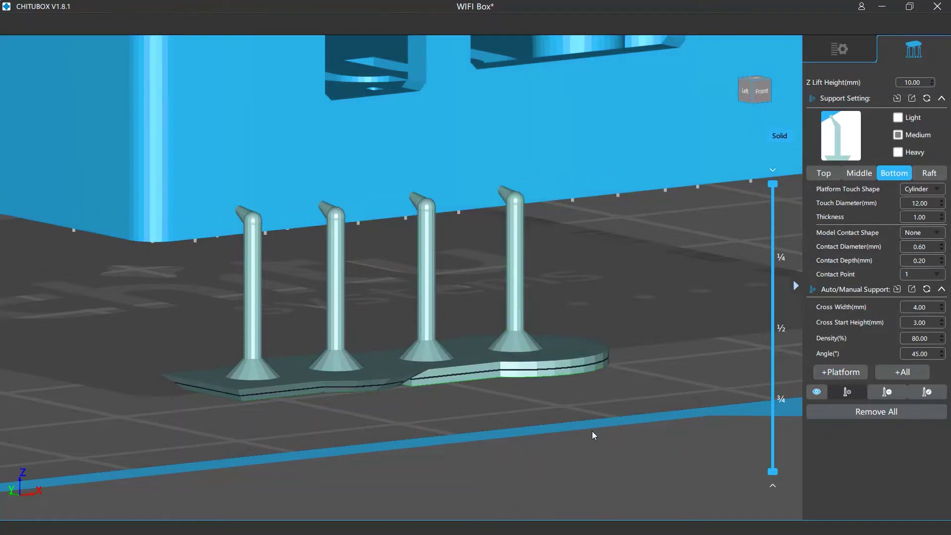
Step: Add a Prism-based support, then a support with no platform base at the model's right edge
left_click(937, 192)
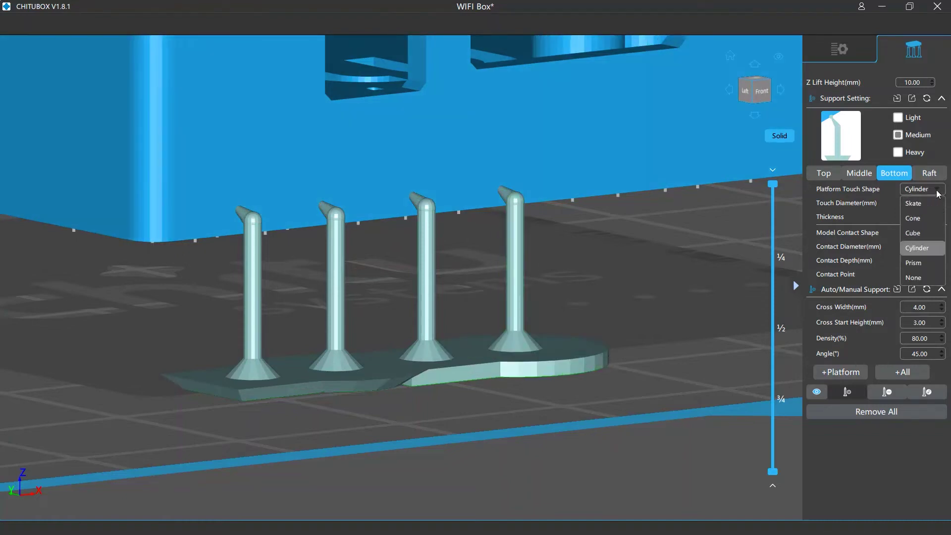
left_click(914, 262)
left_click(596, 180)
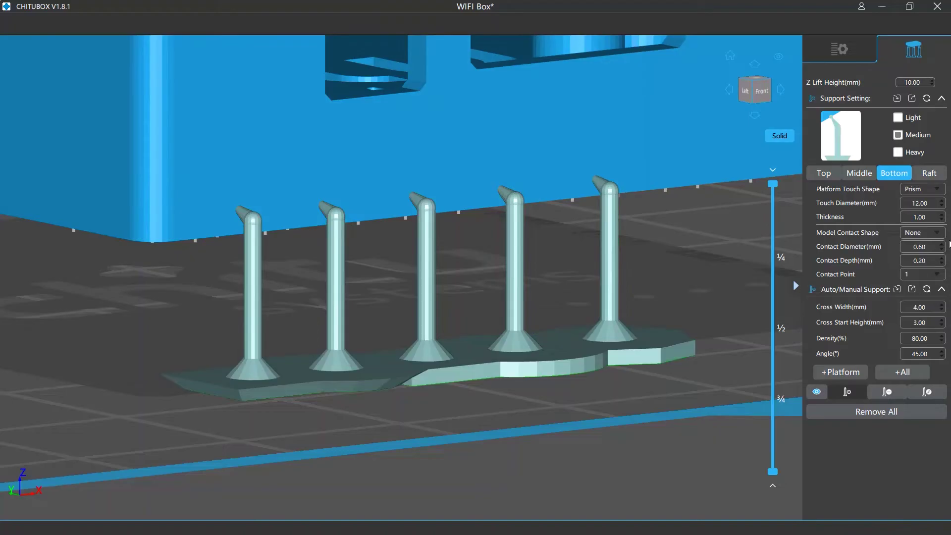
left_click(938, 189)
left_click(914, 279)
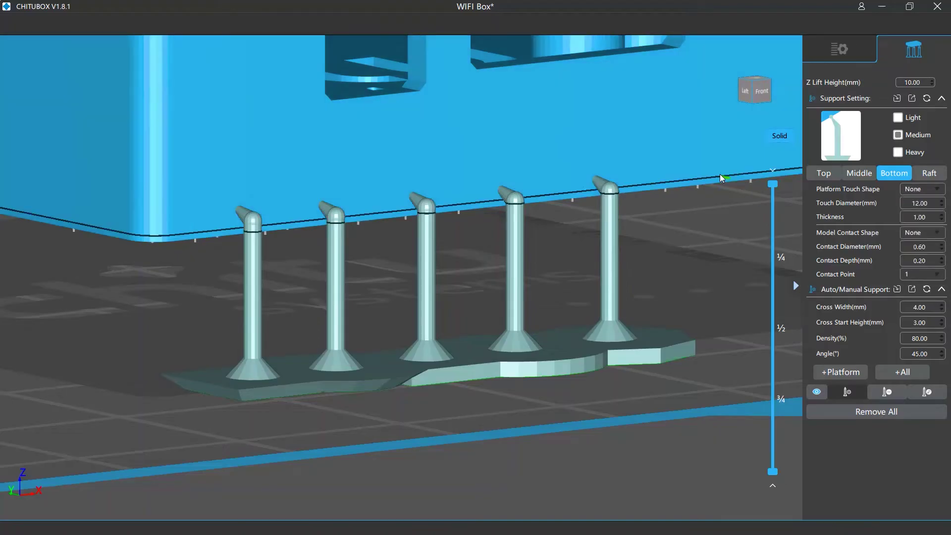
left_click(722, 171)
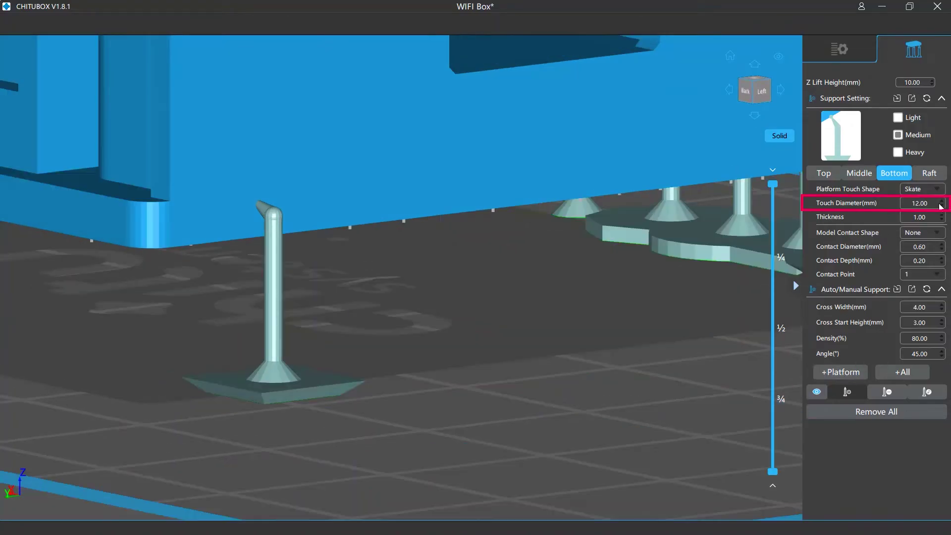
Step: Set the skate Touch Diameter to 20 and place a wider support under the model
double_click(934, 203)
type("20")
key("Return")
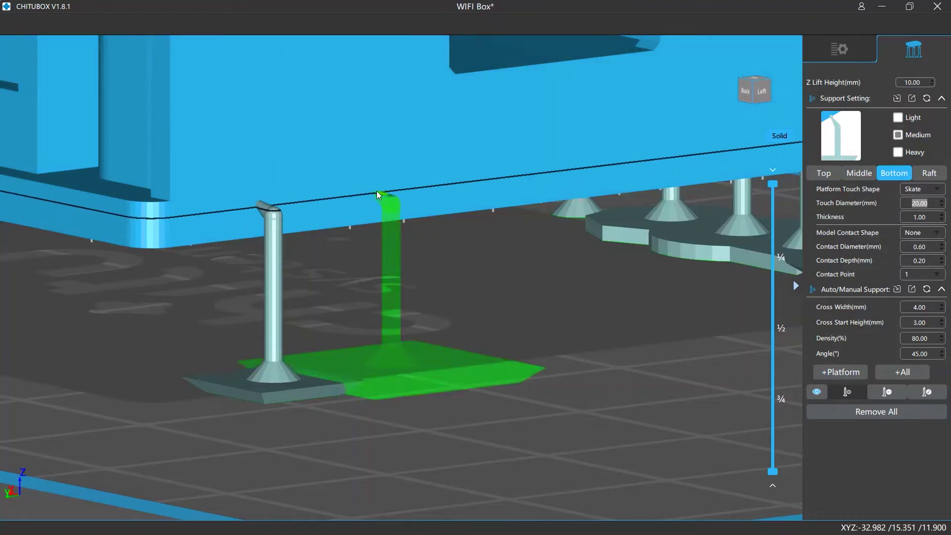
left_click(381, 215)
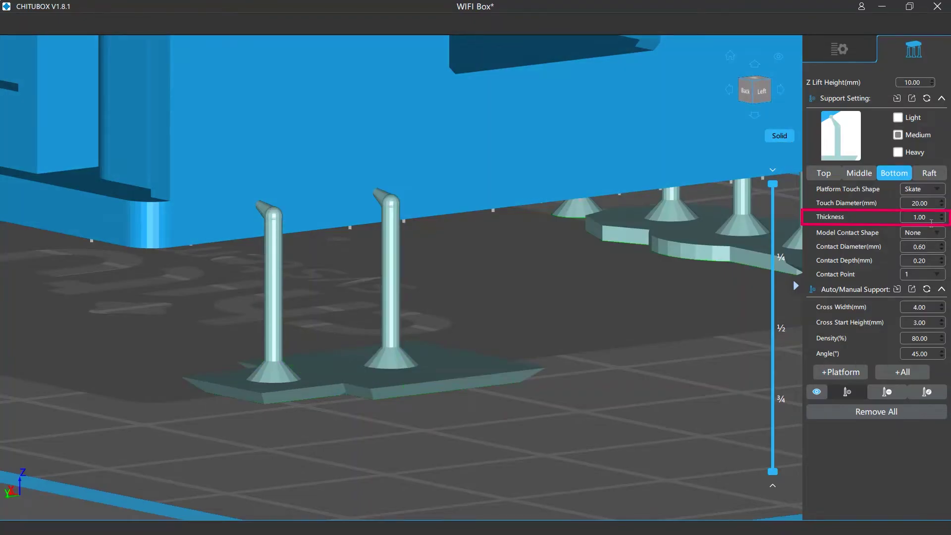
Step: Set the base Thickness to 3 mm and place another skate-based support
double_click(921, 217)
type("3")
key("Return")
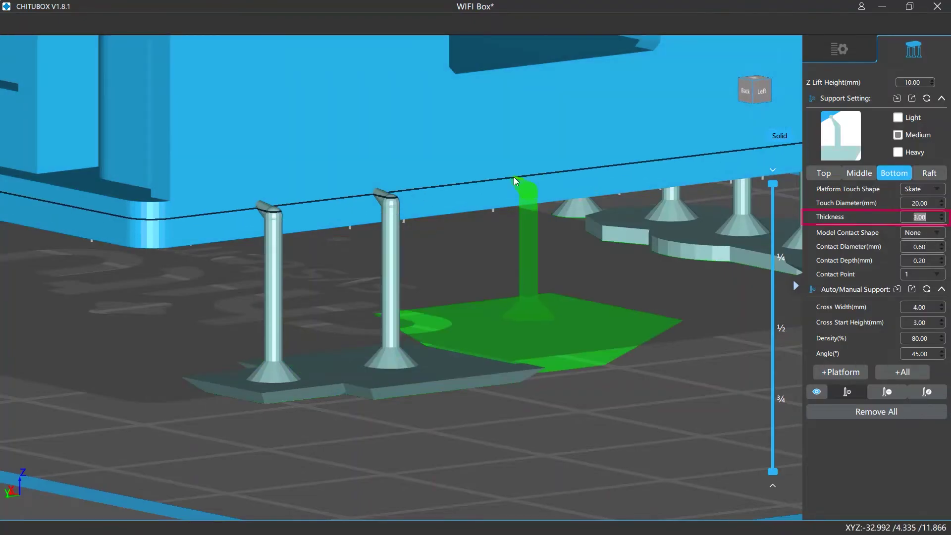
left_click(515, 181)
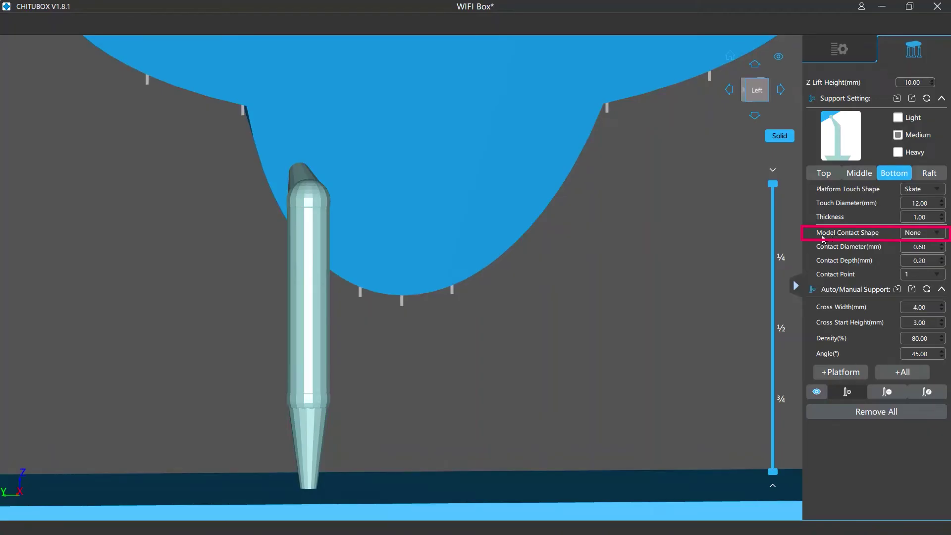
Step: Switch Model Contact Shape to Sphere and place a support under the model
left_click(938, 235)
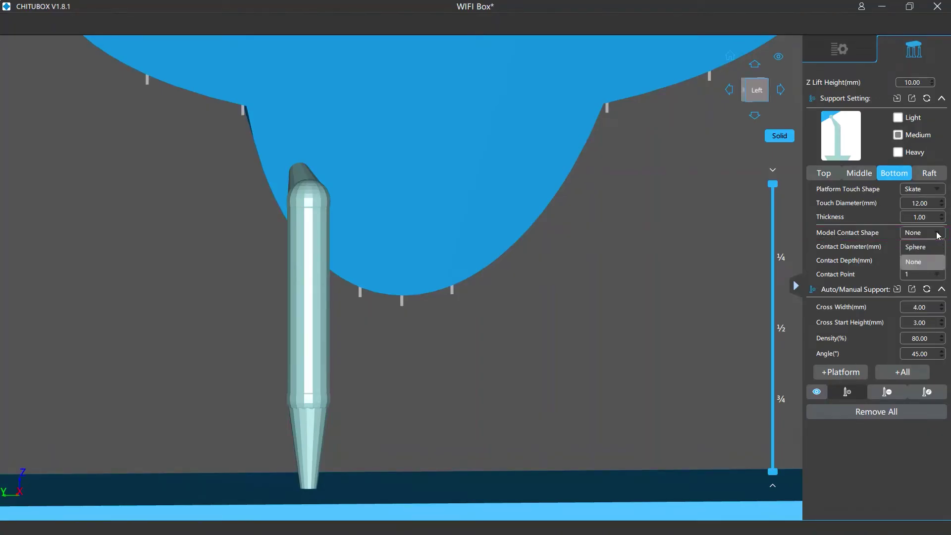
left_click(916, 247)
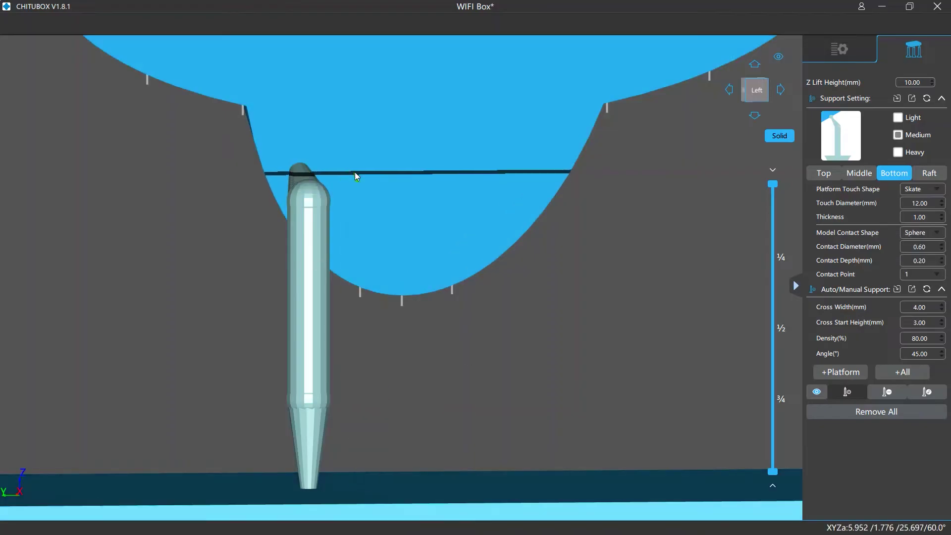
left_click(356, 168)
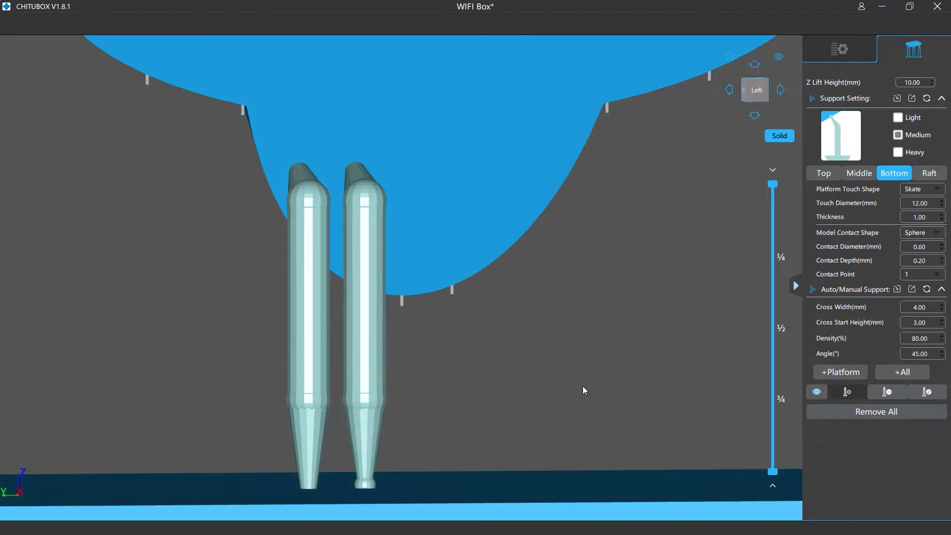
Step: Add a third sphere-tipped support with a 1.00 mm contact diameter
double_click(934, 246)
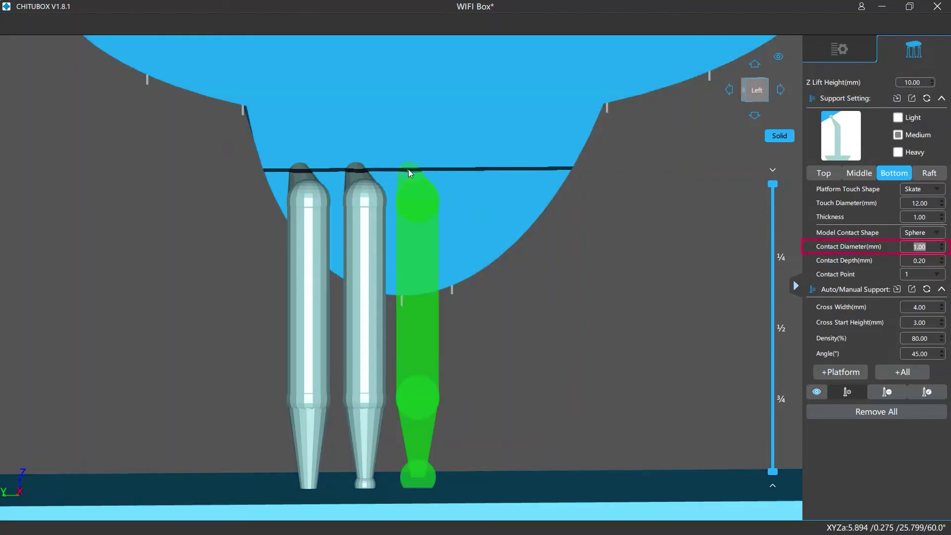
left_click(408, 169)
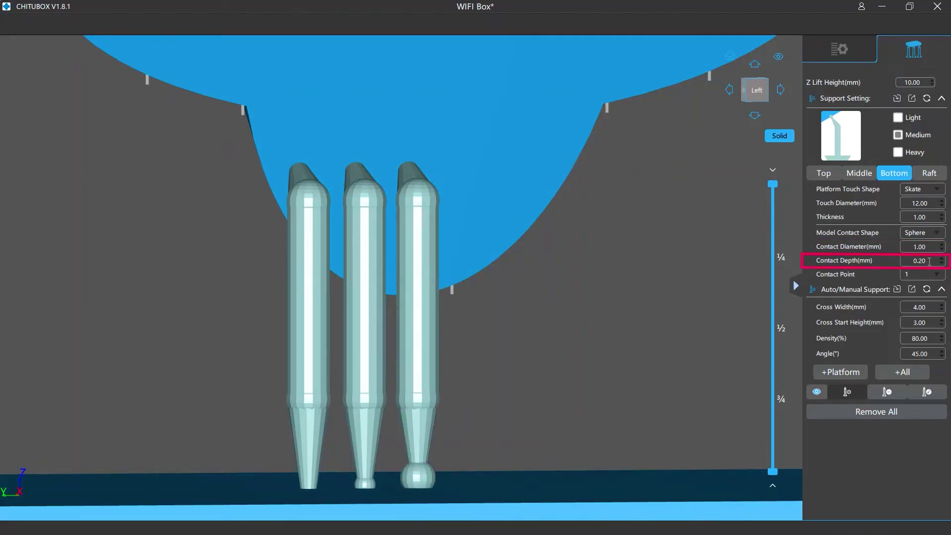
scroll(929, 262, "up", 4)
Step: Place a support at 0.60 mm contact depth and another splitting into 3 contact points
left_click(465, 170)
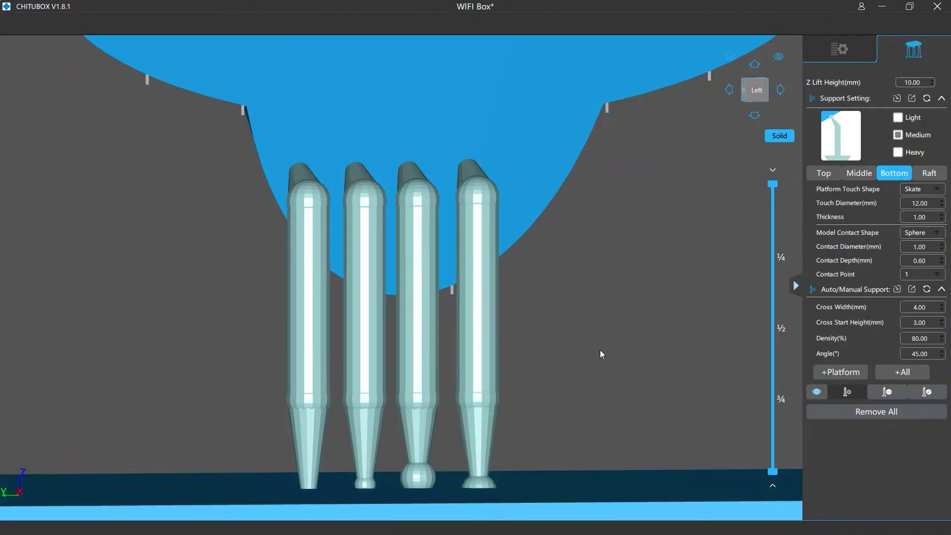
left_click(941, 276)
left_click(926, 316)
left_click(549, 163)
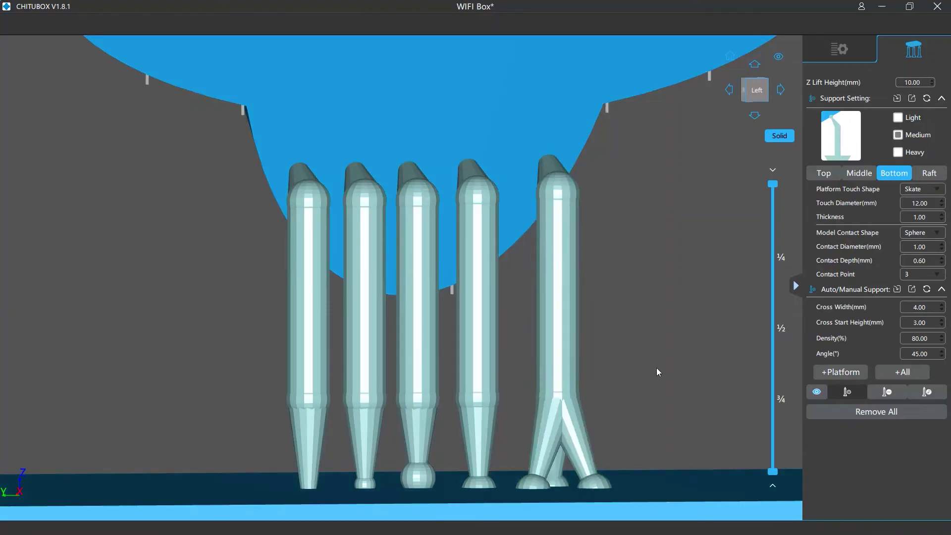
left_click_drag(652, 384, 525, 382)
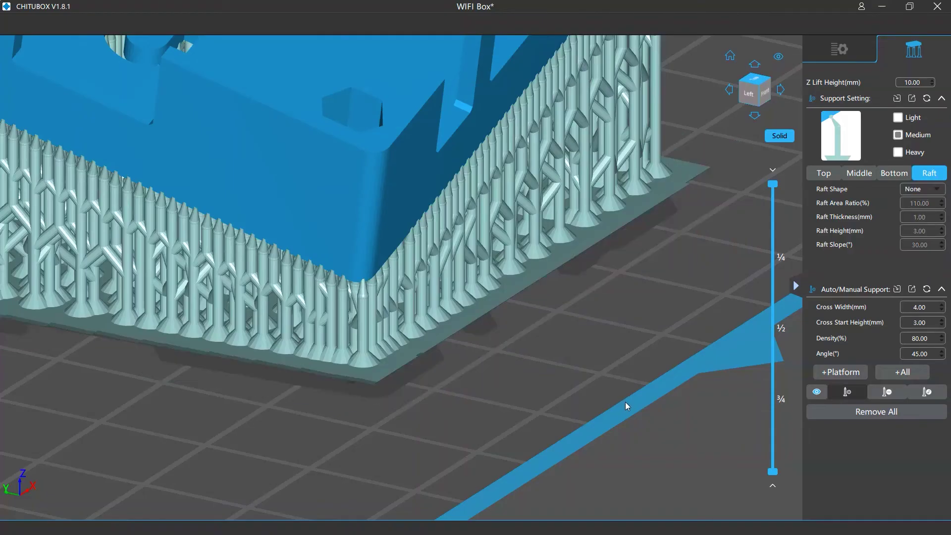
Step: Set Raft Shape to Skate with a 130% Raft Area Ratio and regenerate the supports
left_click(934, 190)
left_click(922, 219)
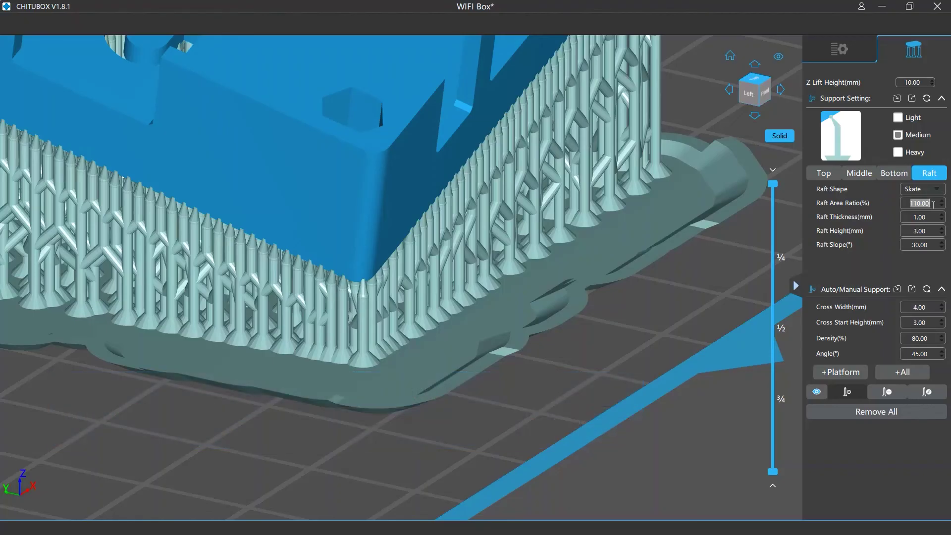
type("130")
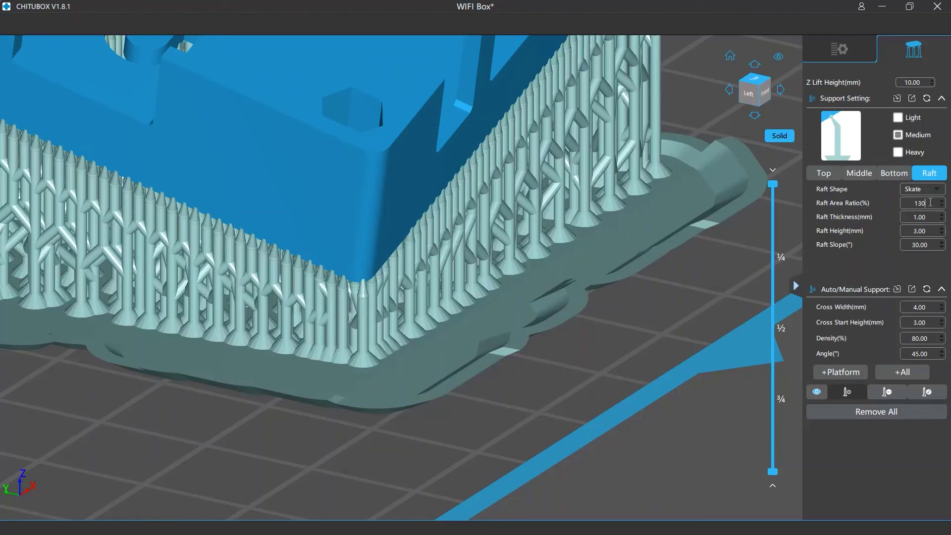
left_click(841, 372)
left_click(441, 290)
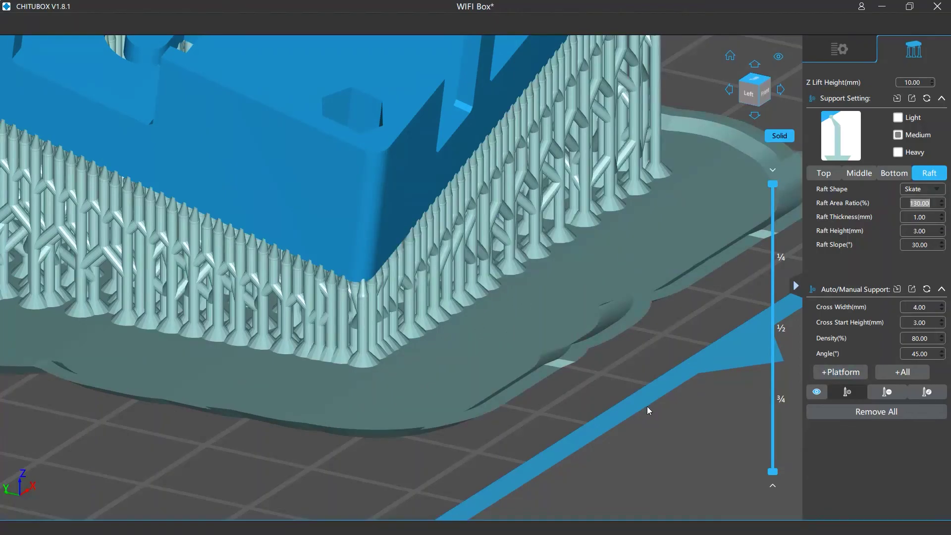
Step: Set Raft Thickness to 3 mm and regenerate the supports and raft
double_click(929, 217)
type("3")
left_click(858, 378)
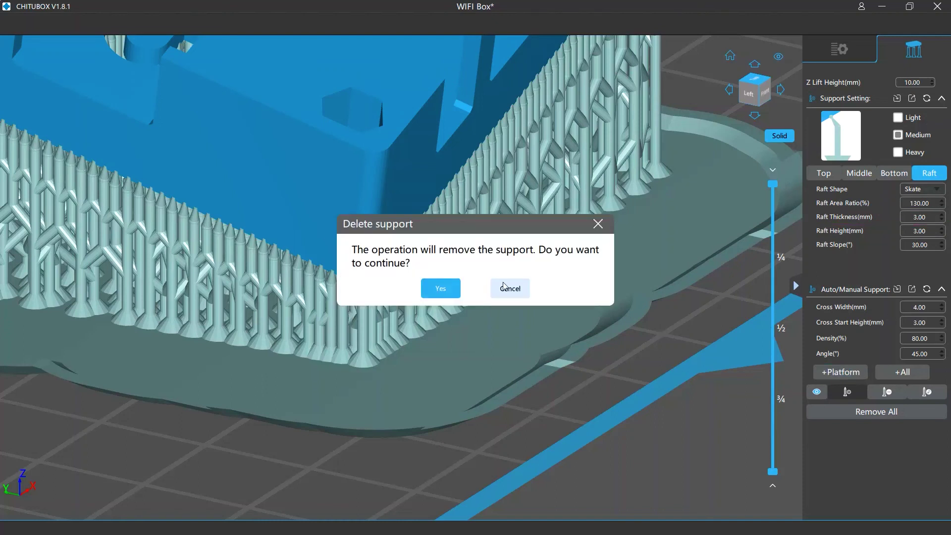
left_click(450, 292)
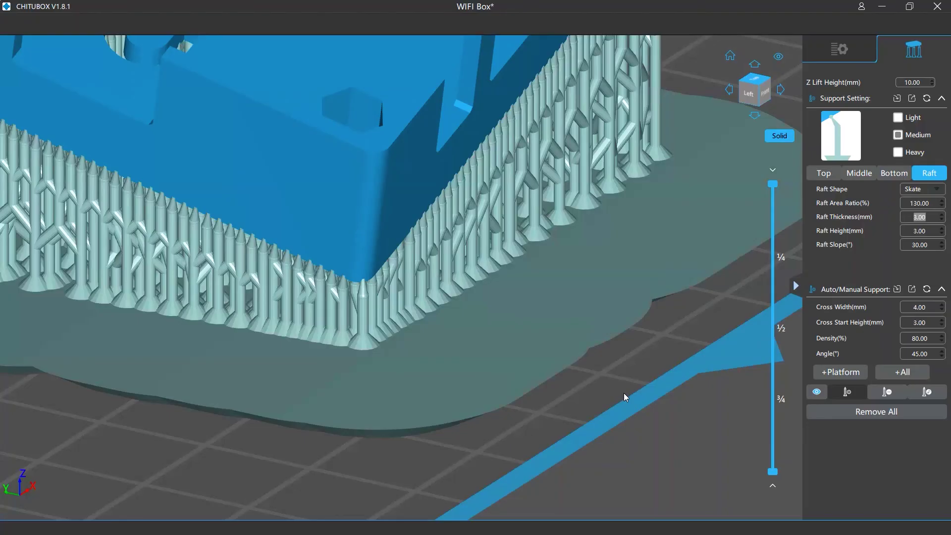
Step: Set Raft Height to 5 mm and regenerate the supports and raft
double_click(930, 231)
type("5")
left_click(826, 375)
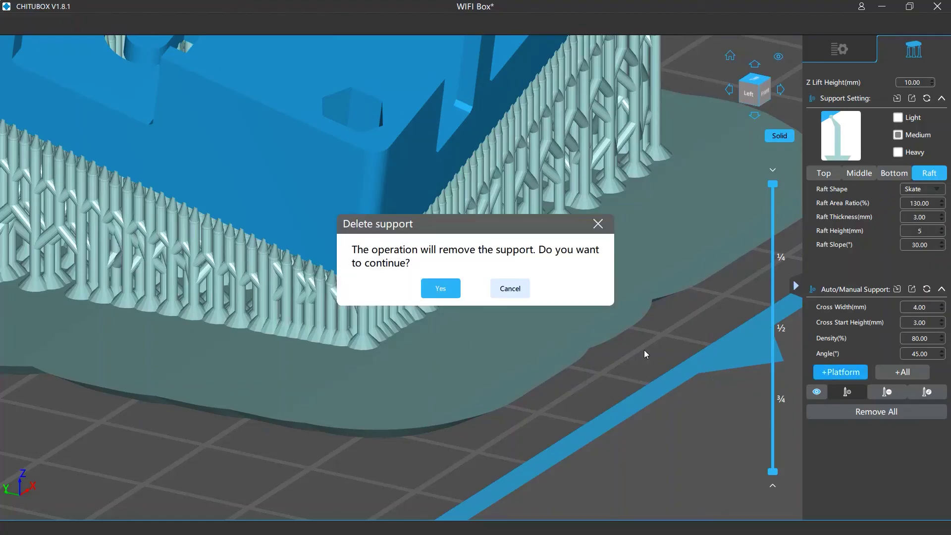
left_click(446, 288)
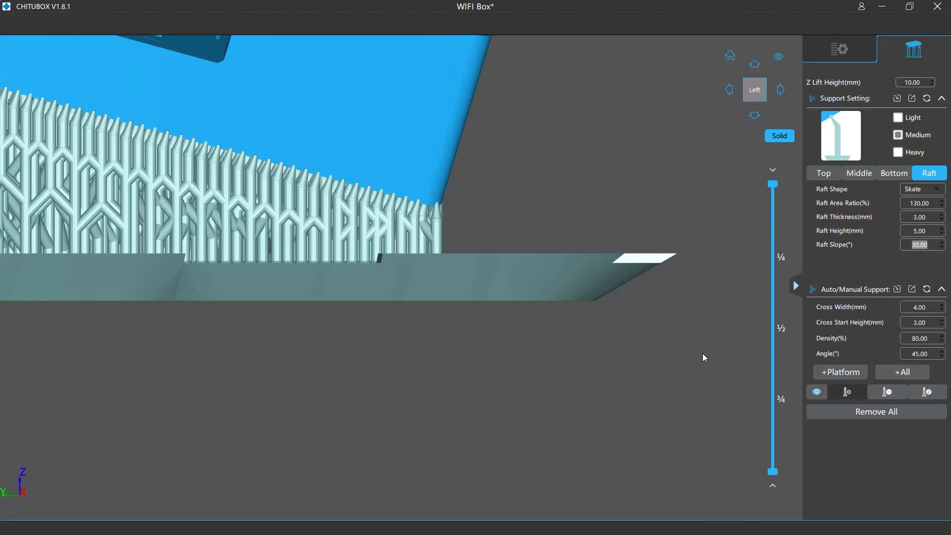
Step: Apply a 60° Raft Slope to the skate raft, keeping the existing supports
type("60")
left_click(837, 372)
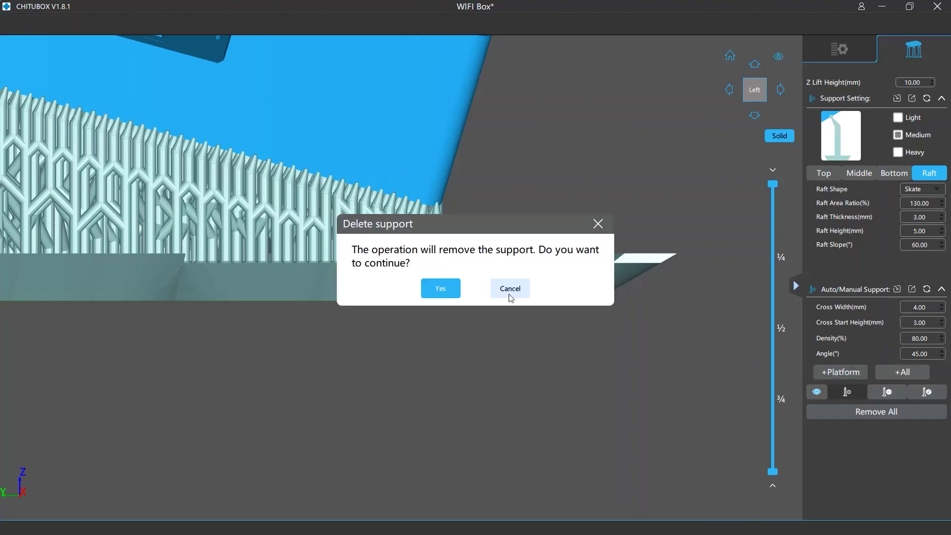
left_click(511, 290)
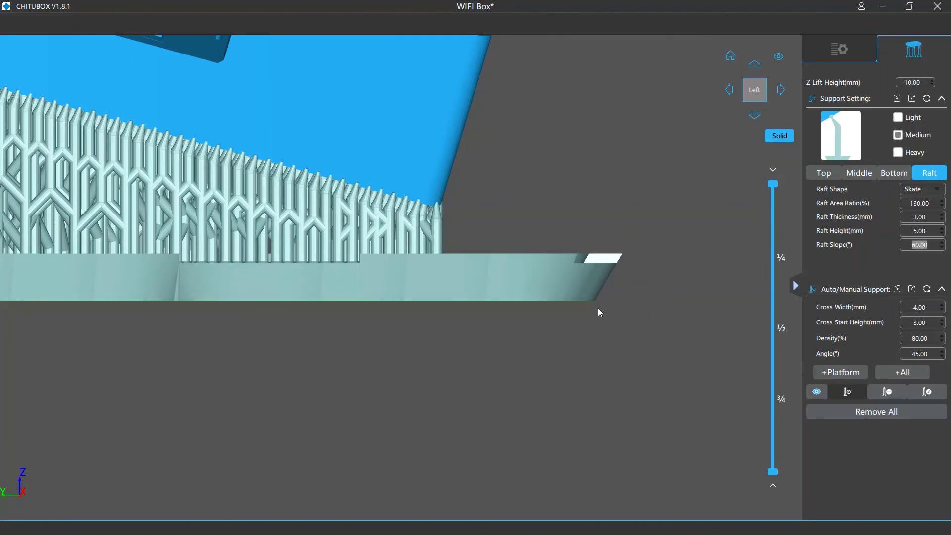